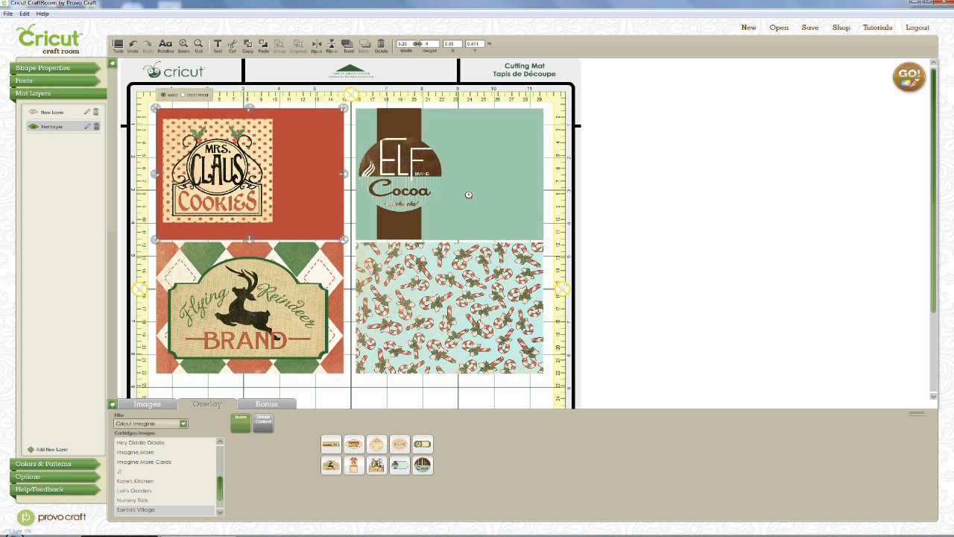
- Examine the pieces of the card layouts on the mat, selecting the backgrounds, cookie and cocoa labels, brown strip and reindeer label in turn
left_click(453, 296)
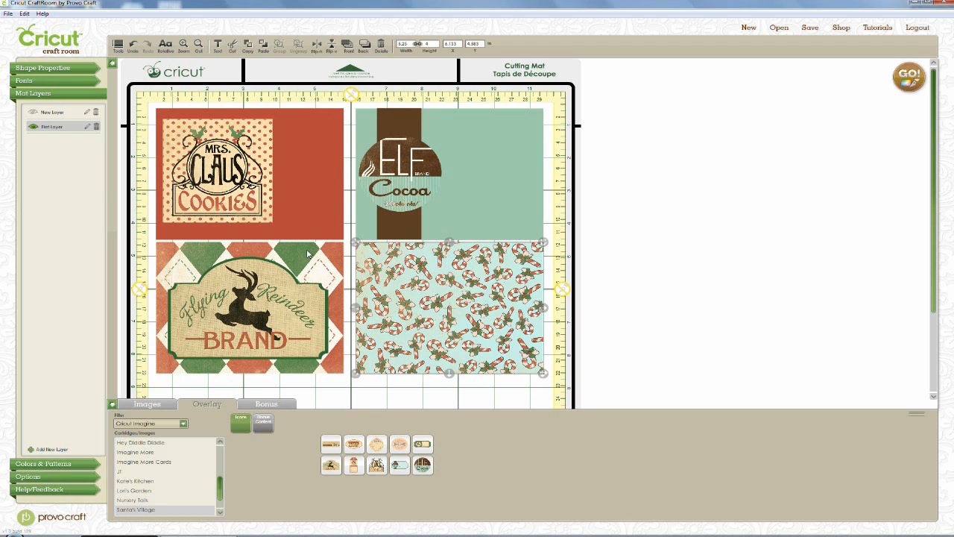
left_click(315, 193)
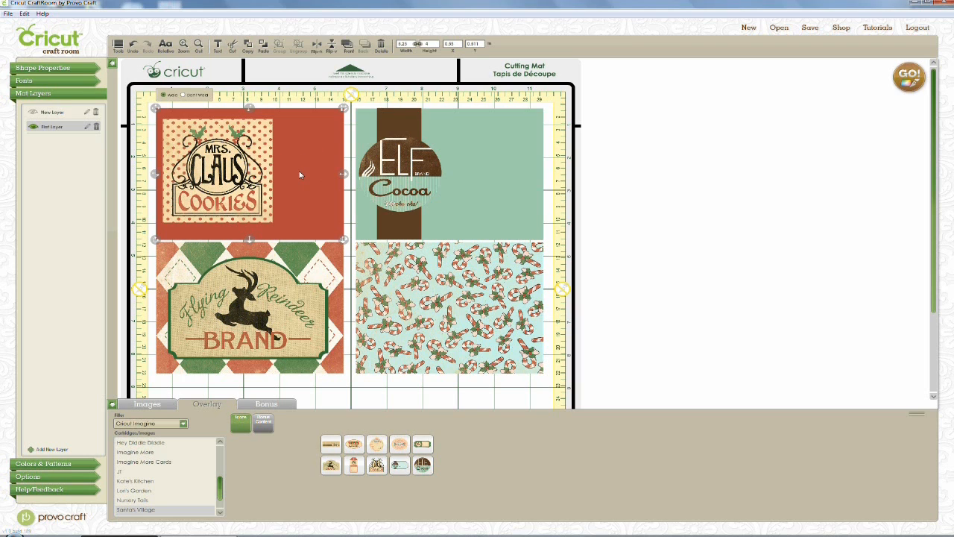
left_click(211, 181)
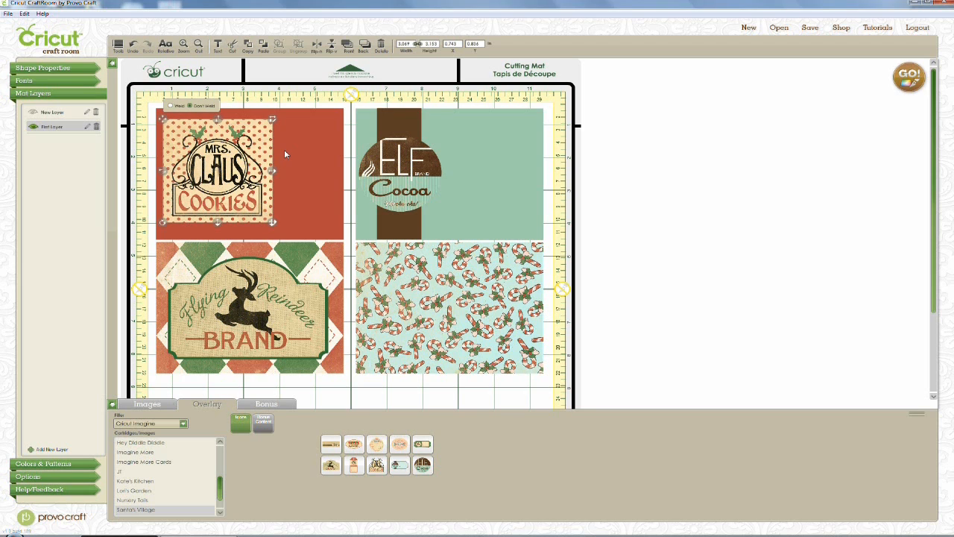
left_click(285, 153)
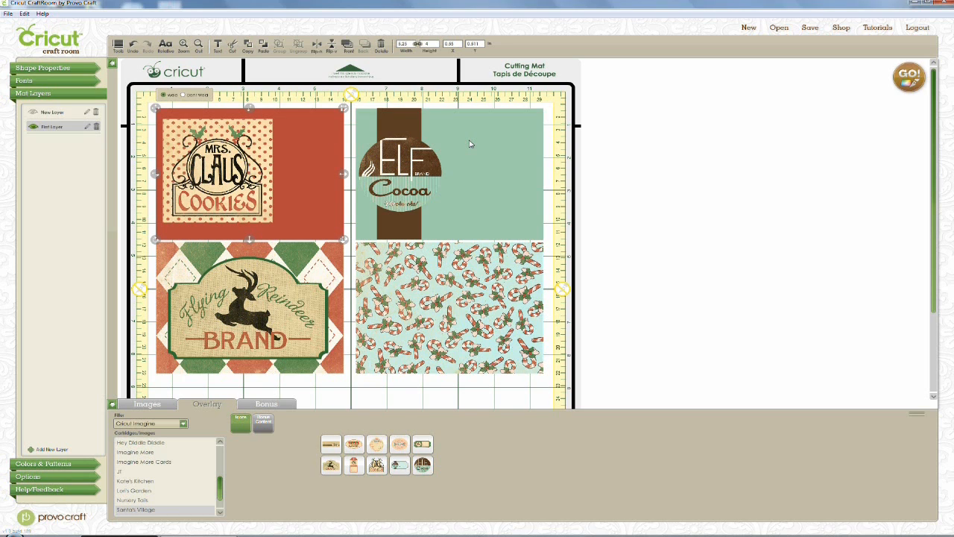
left_click(416, 177)
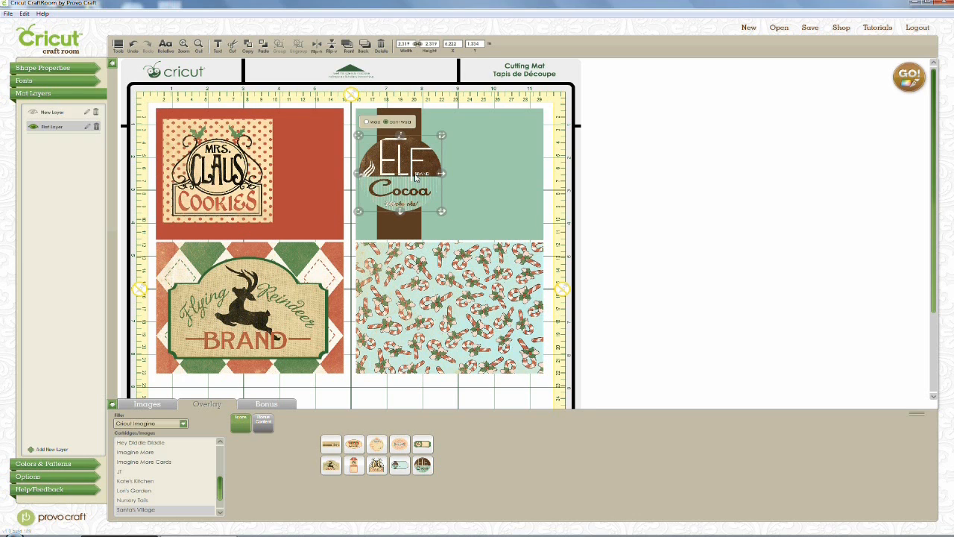
left_click(419, 118)
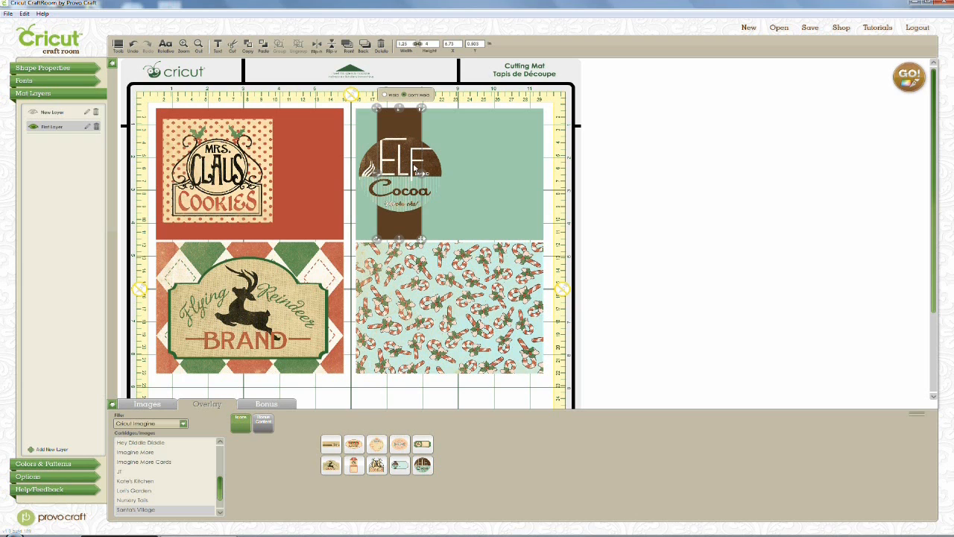
left_click(320, 267)
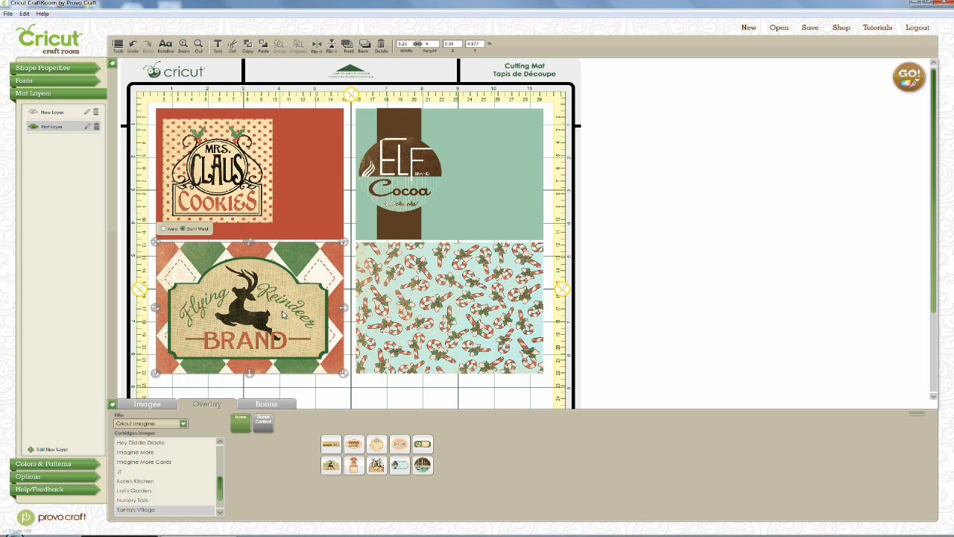
mouse_move(330, 467)
left_click(320, 319)
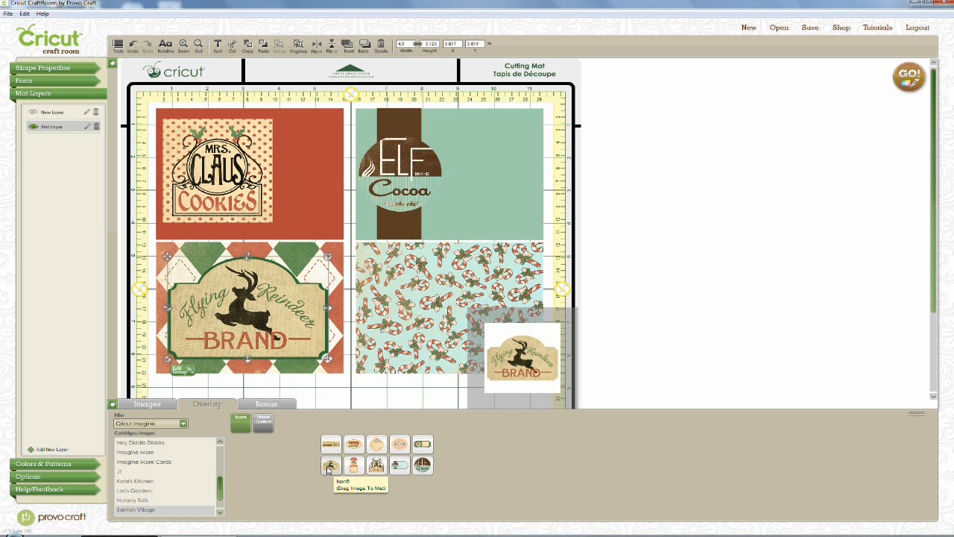
- Place two copies of the Flying Reindeer Brand overlay in the empty area beside the mat on the current layer
left_click_drag(329, 467, 740, 282)
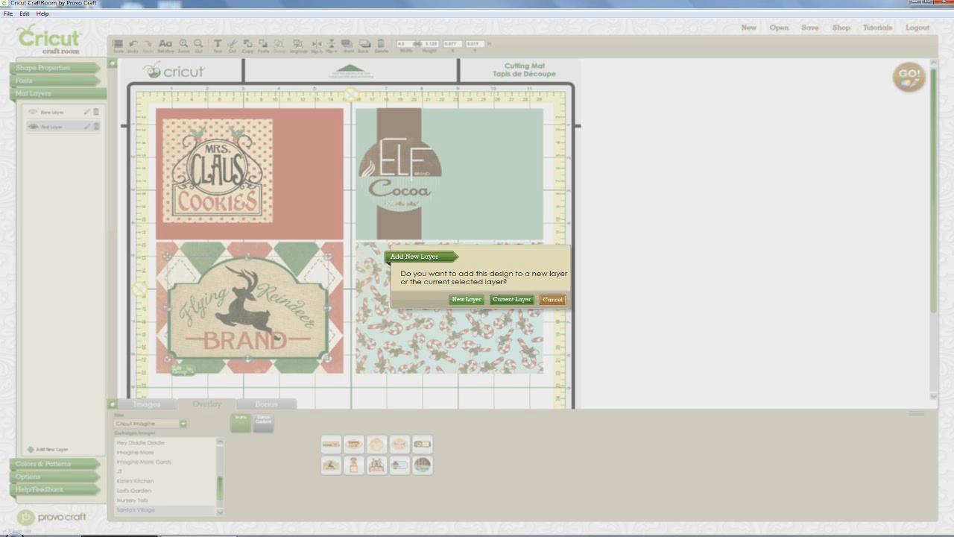
left_click(512, 299)
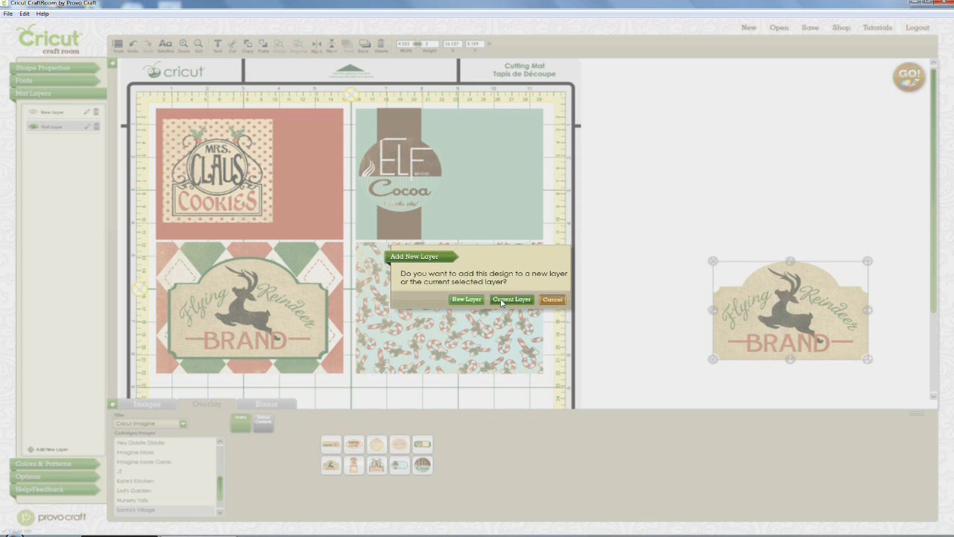
left_click(502, 302)
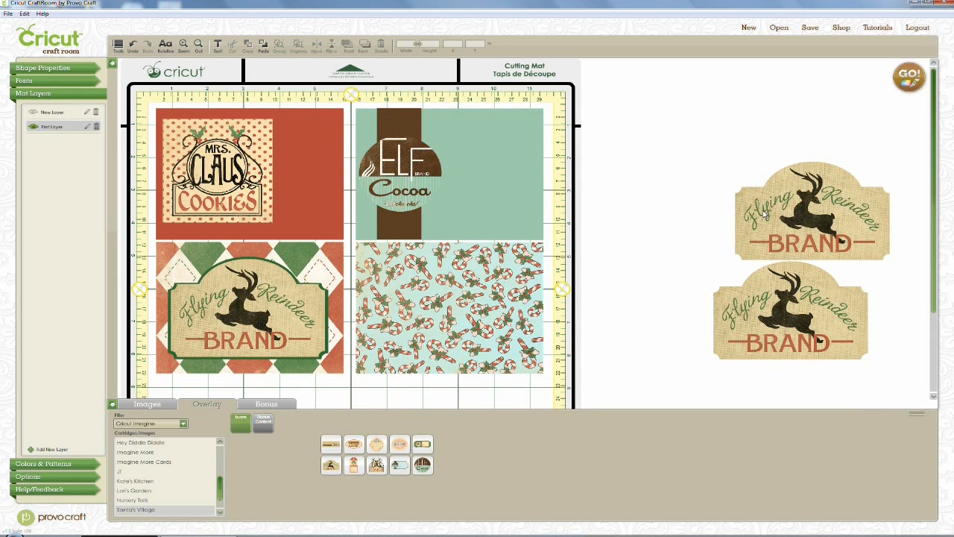
- Enlarge the upper reindeer label copy to about 4.8 by 3.3 inches and fill it with green from the Santa's Village palette
left_click_drag(764, 214, 717, 182)
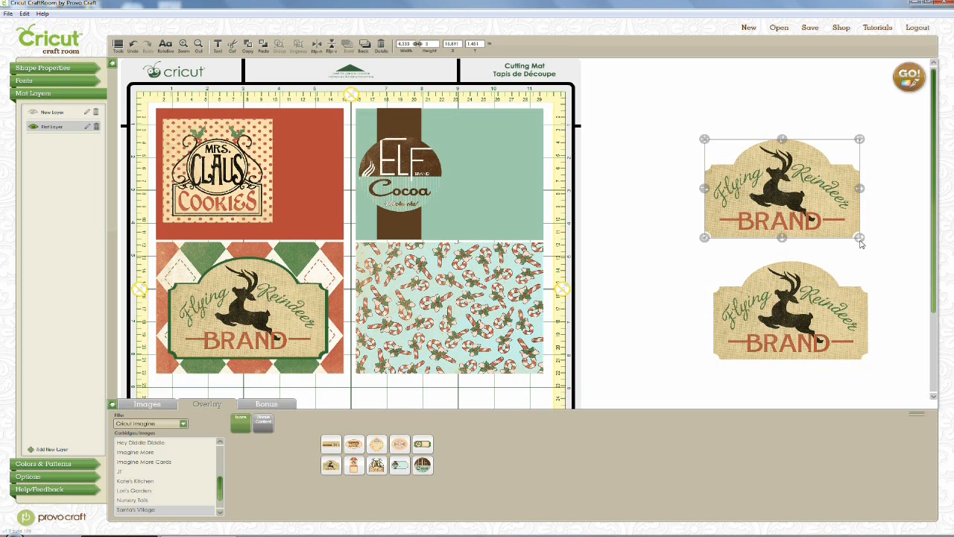
left_click_drag(862, 244, 881, 262)
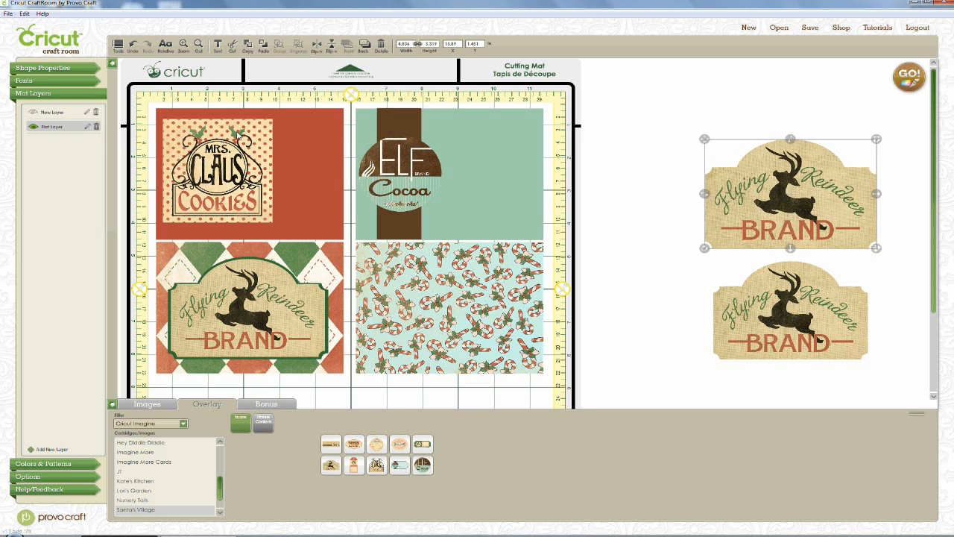
left_click(69, 466)
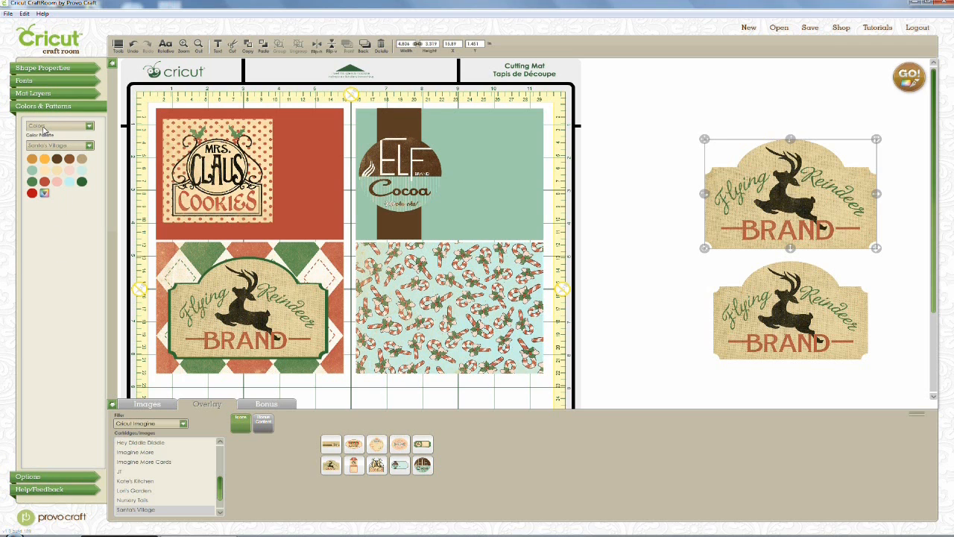
left_click(33, 181)
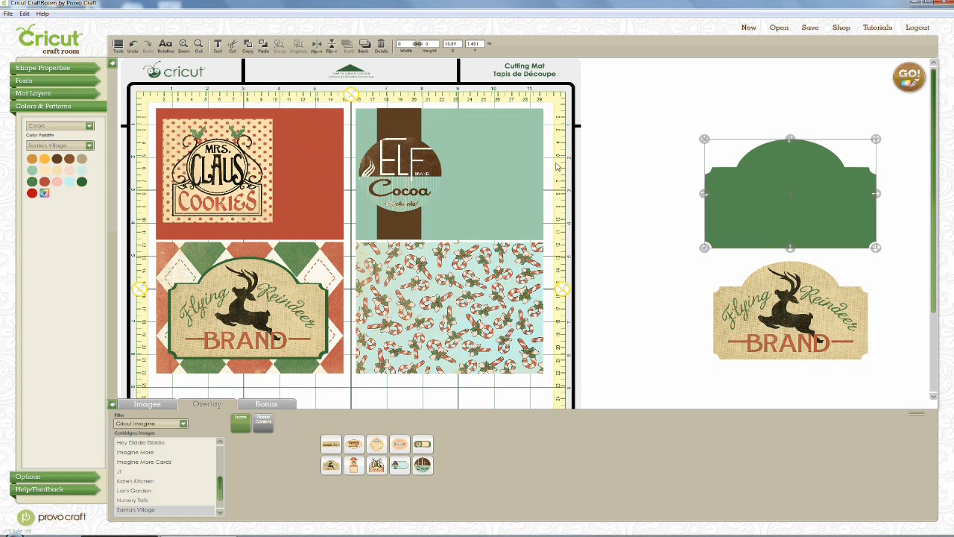
- Bring the burlap reindeer label in front of the green shape and center it to leave an even border
left_click_drag(755, 266, 727, 213)
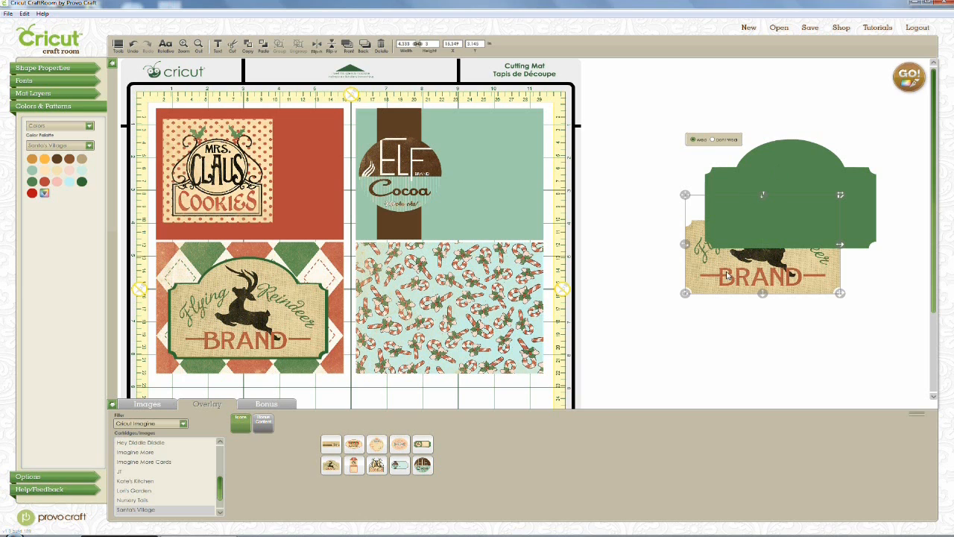
left_click(786, 159)
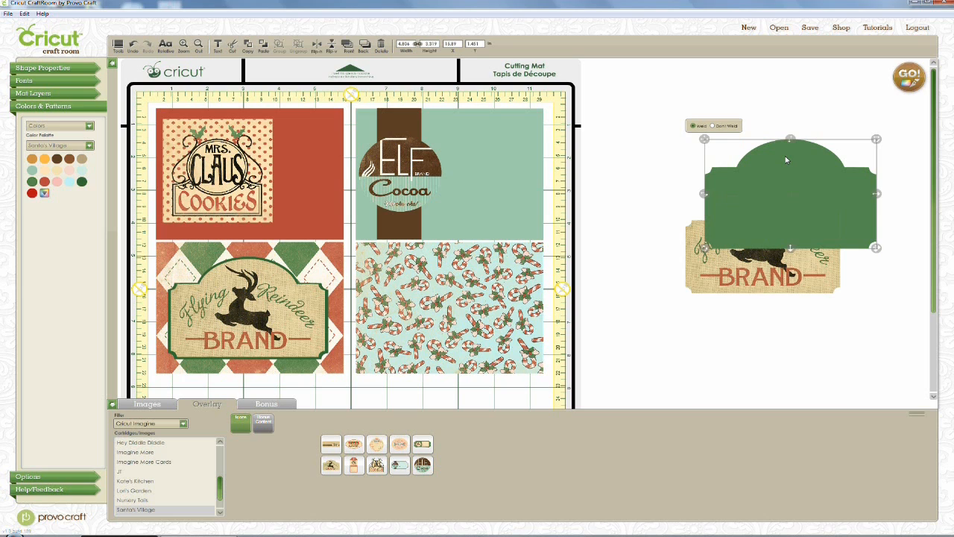
left_click(714, 277)
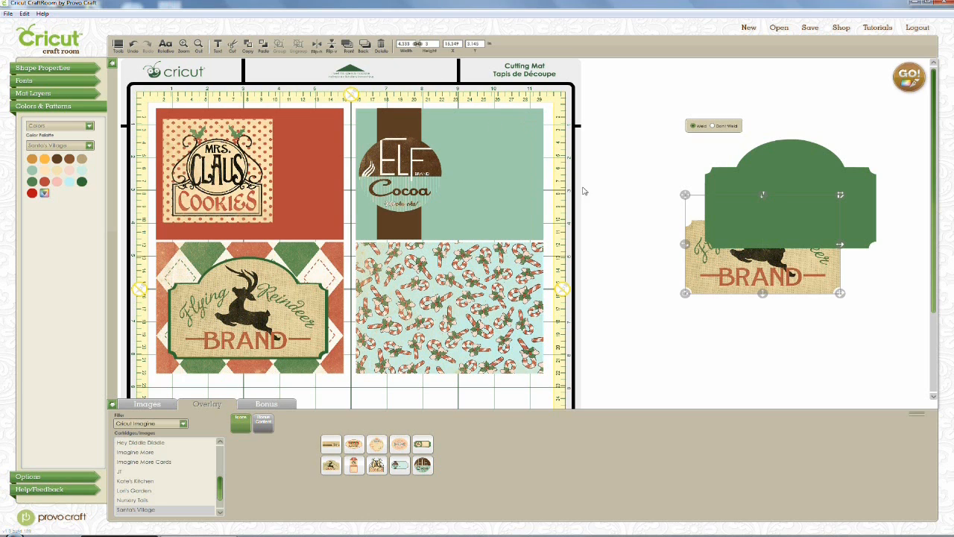
left_click(349, 50)
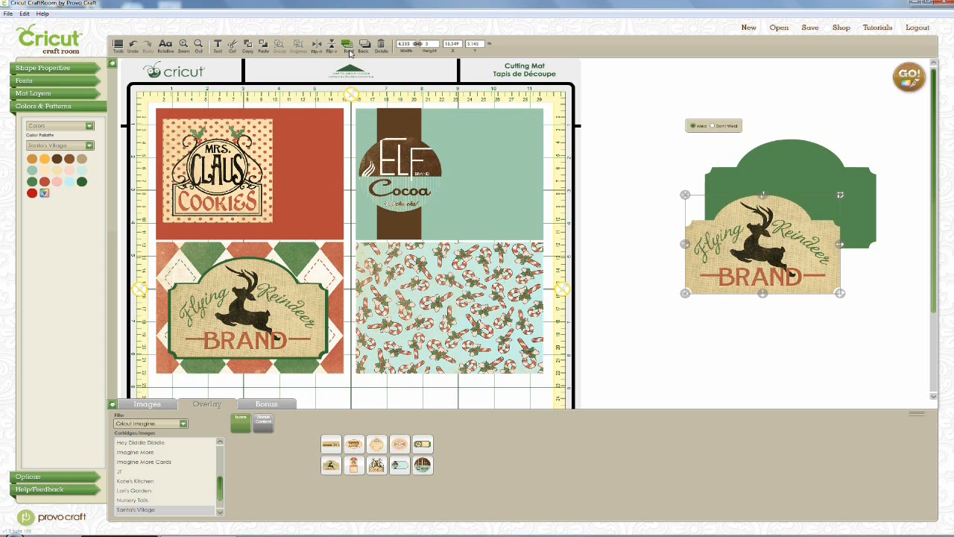
left_click(726, 226)
left_click_drag(726, 226, 732, 191)
key("Left")
key("Down")
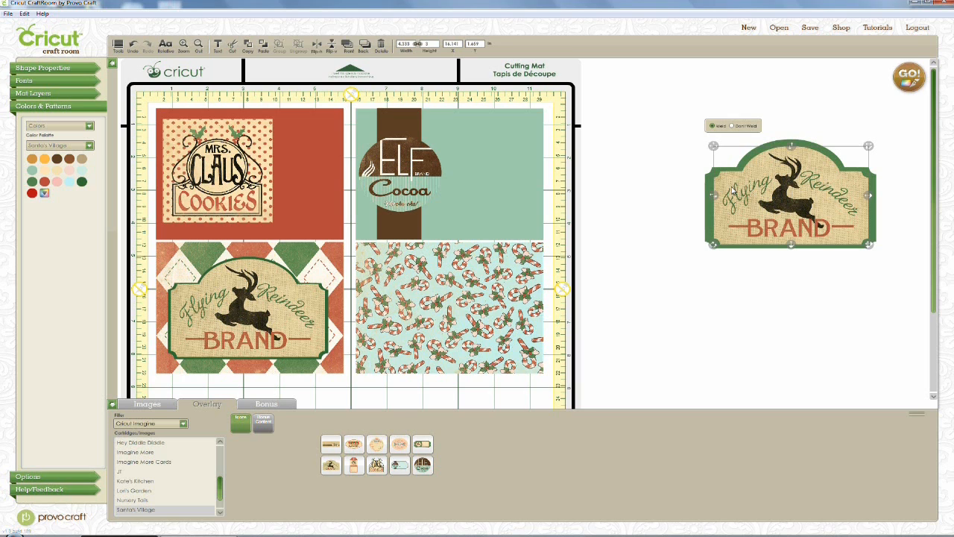
left_click_drag(730, 191, 730, 190)
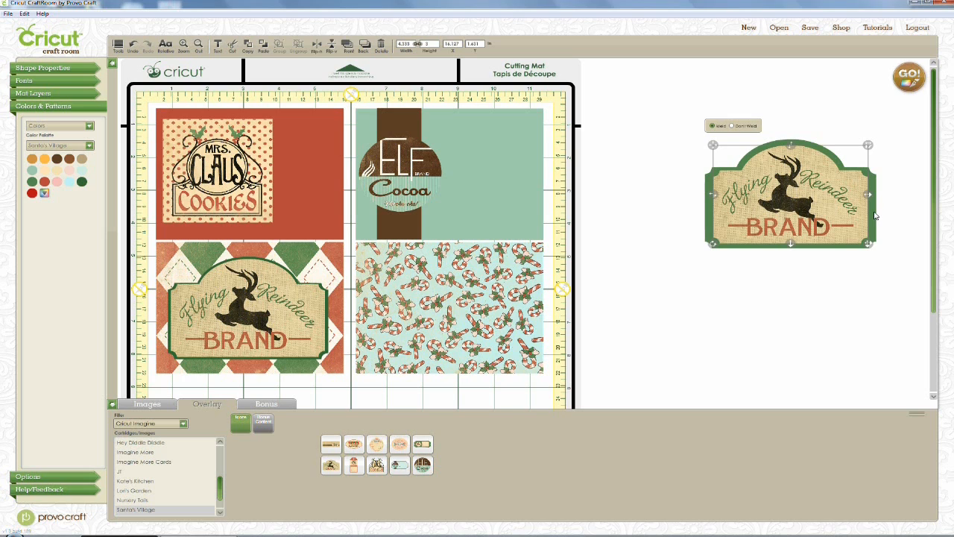
- Shrink the green backing shape to about 4.61 by 3.22 inches and recenter it behind the reindeer label
left_click_drag(876, 215, 876, 215)
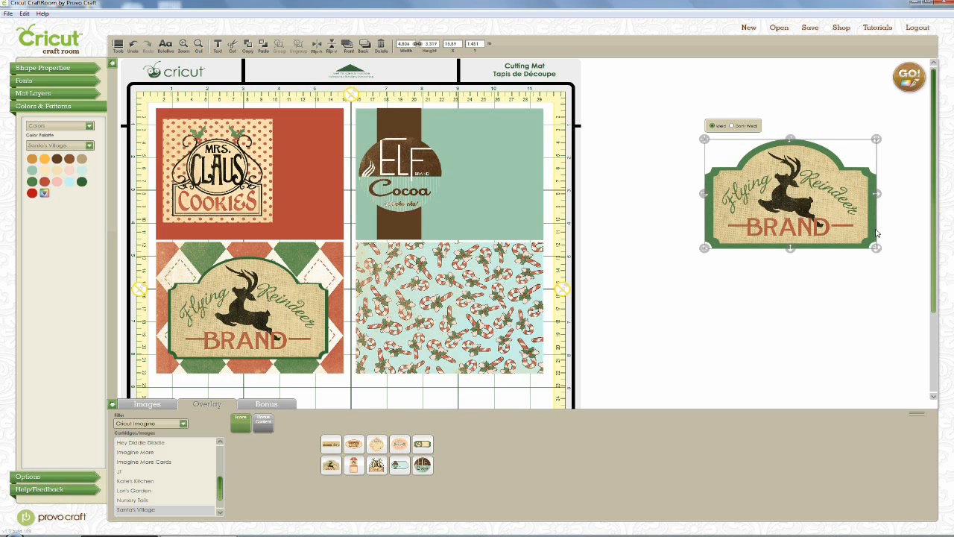
left_click_drag(876, 247, 873, 248)
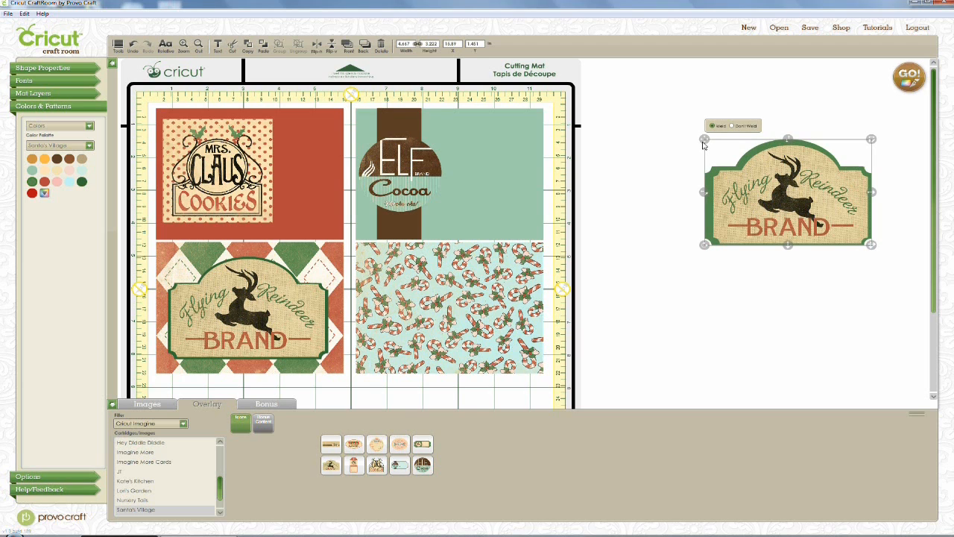
left_click_drag(705, 144, 707, 145)
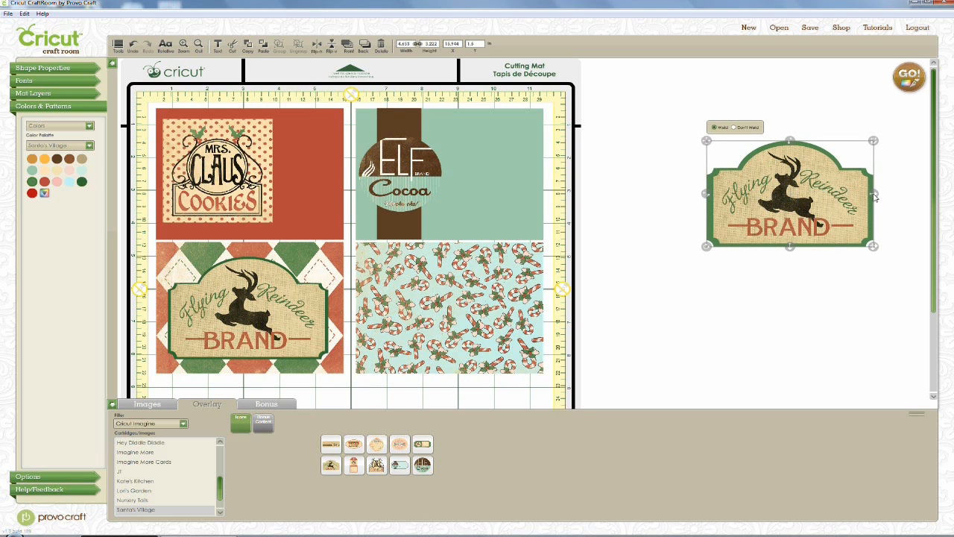
left_click_drag(875, 195, 874, 197)
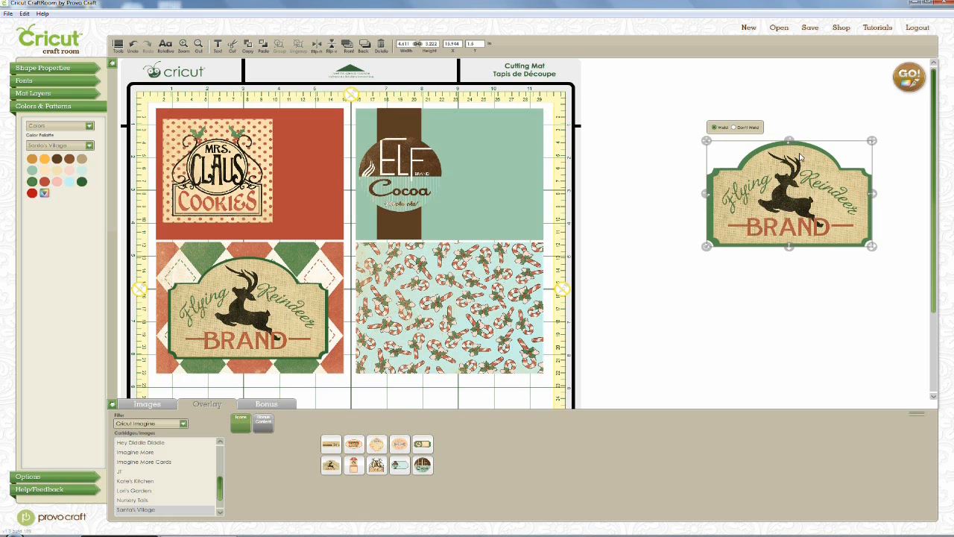
left_click_drag(711, 146, 710, 145)
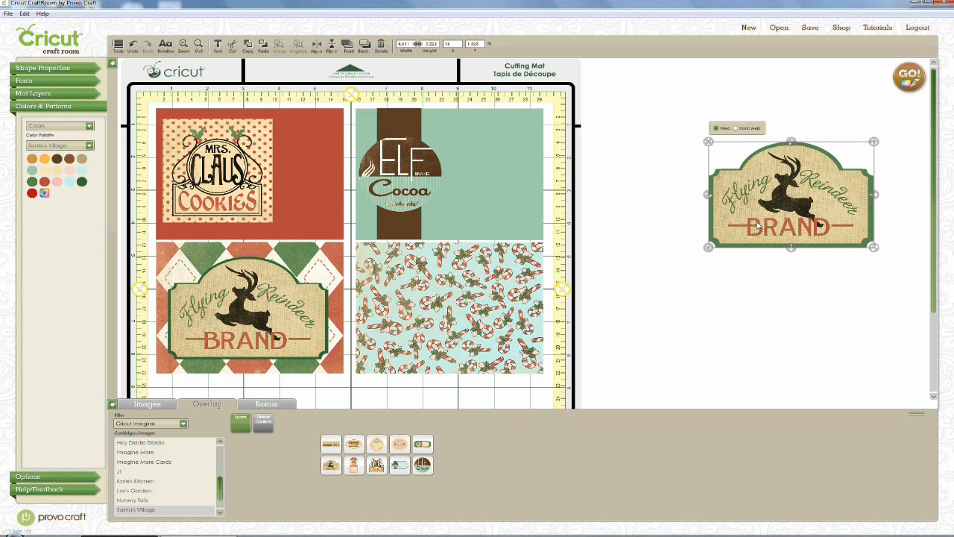
- Delete the layered reindeer label and its green backing from the area beside the mat
left_click(654, 226)
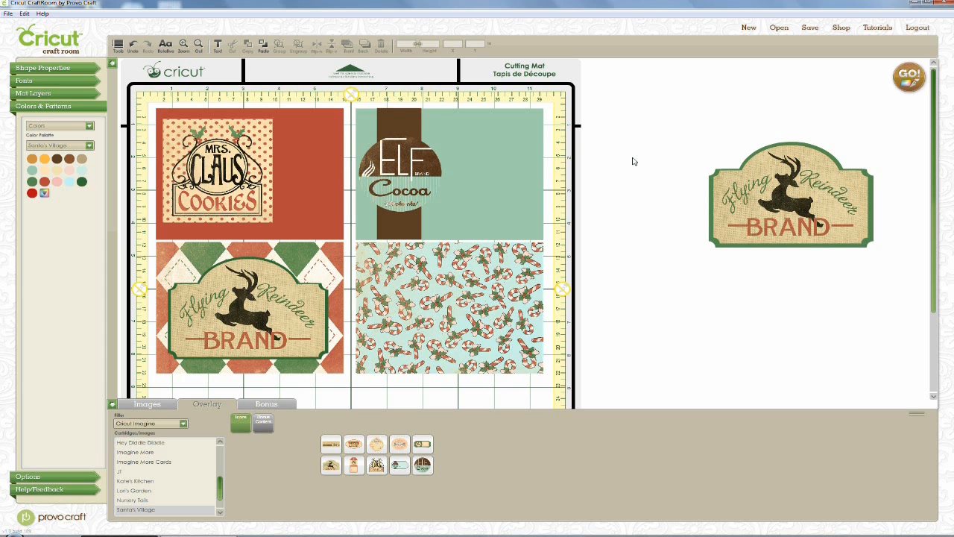
left_click_drag(660, 110, 860, 234)
key("Delete")
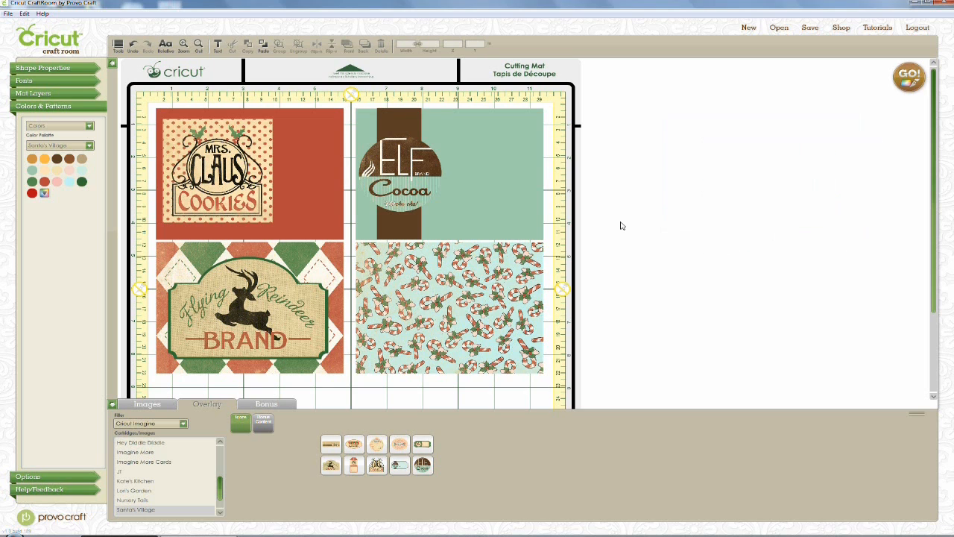
- Rename the visible mat layer holding the card panels as "Print only"
left_click(66, 95)
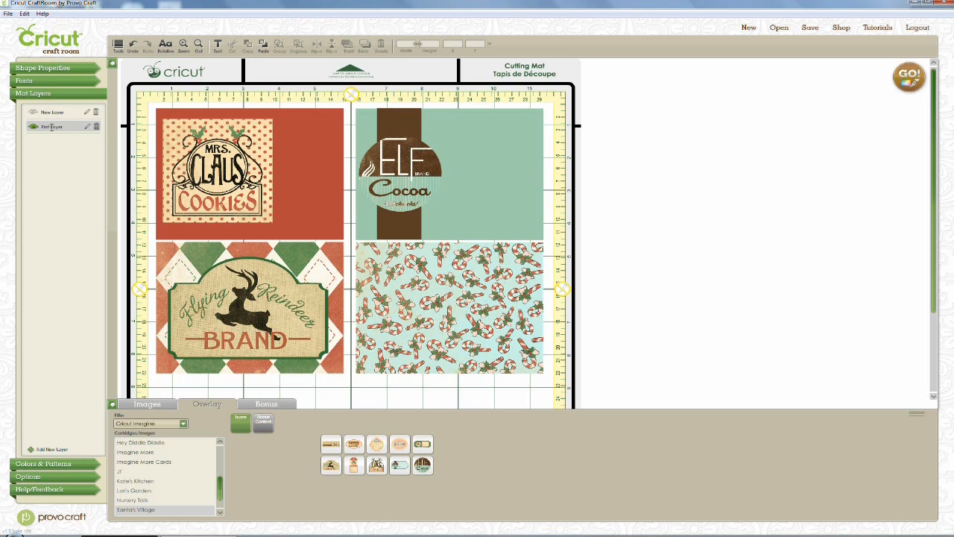
left_click(51, 127)
type("Paint only")
key("Return")
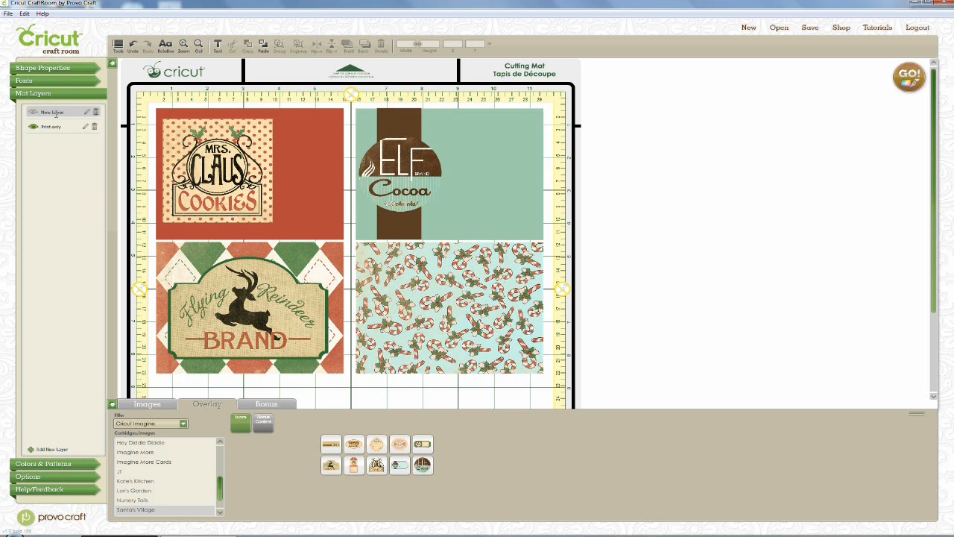
- Rename the hidden mat layer "New Layer" as "print & cut"
double_click(53, 111)
key("BackSpace")
key("BackSpace")
key("BackSpace")
key("BackSpace")
key("BackSpace")
type("print & cut")
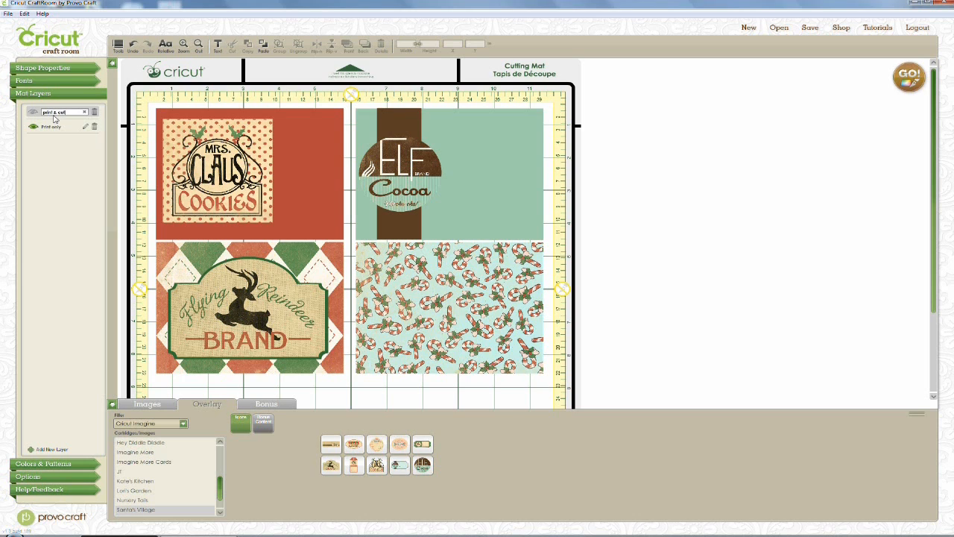
left_click(60, 176)
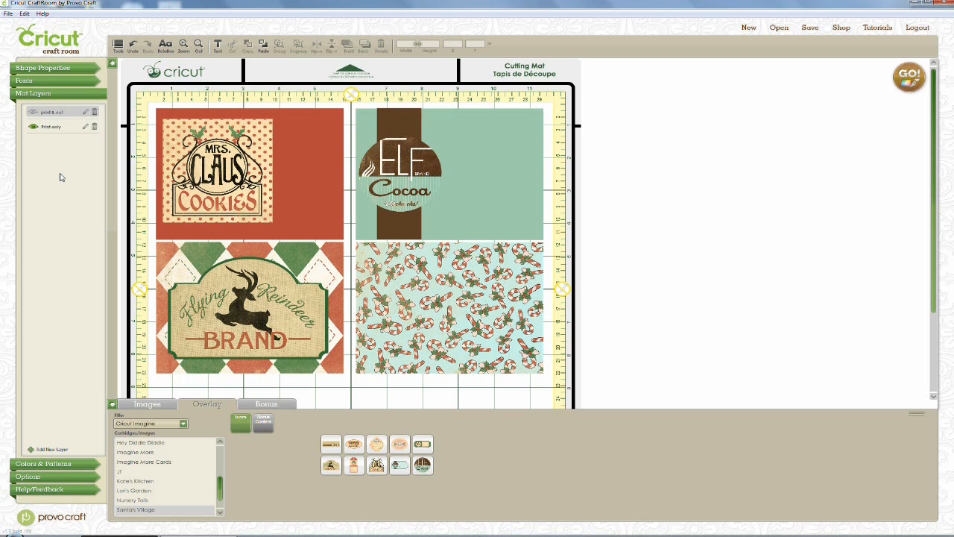
- Show the "print & cut" layer and move its reindeer label off the mat into the blank area beside it
left_click(33, 113)
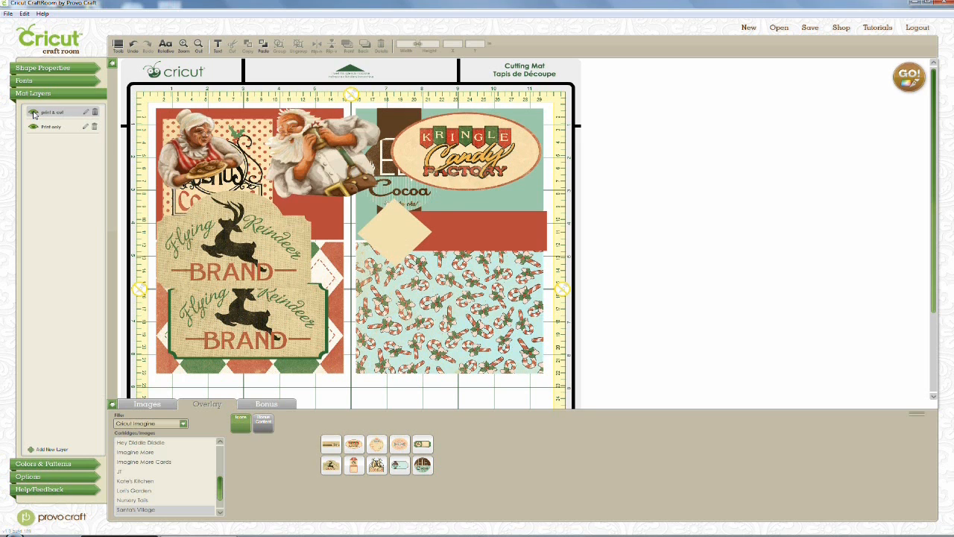
left_click(35, 113)
left_click_drag(223, 229, 756, 312)
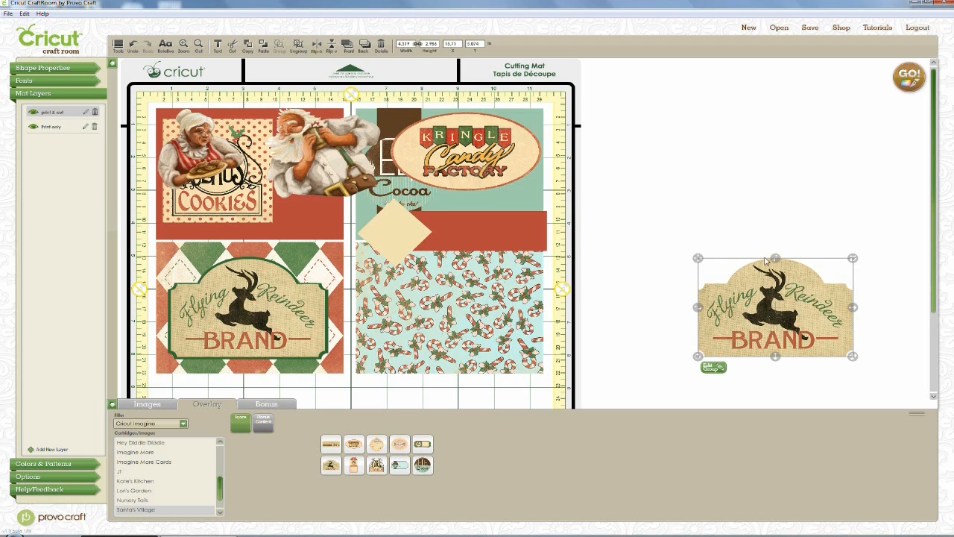
- Move the red strip with the tan diamond and the Kringle Candy Factory oval off the mat, above the reindeer label
left_click(449, 231)
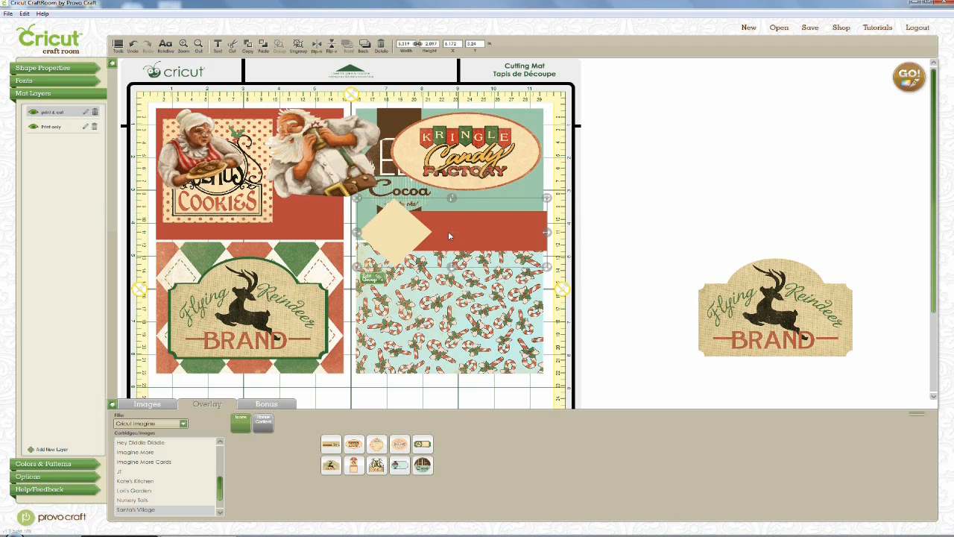
left_click_drag(448, 231, 769, 205)
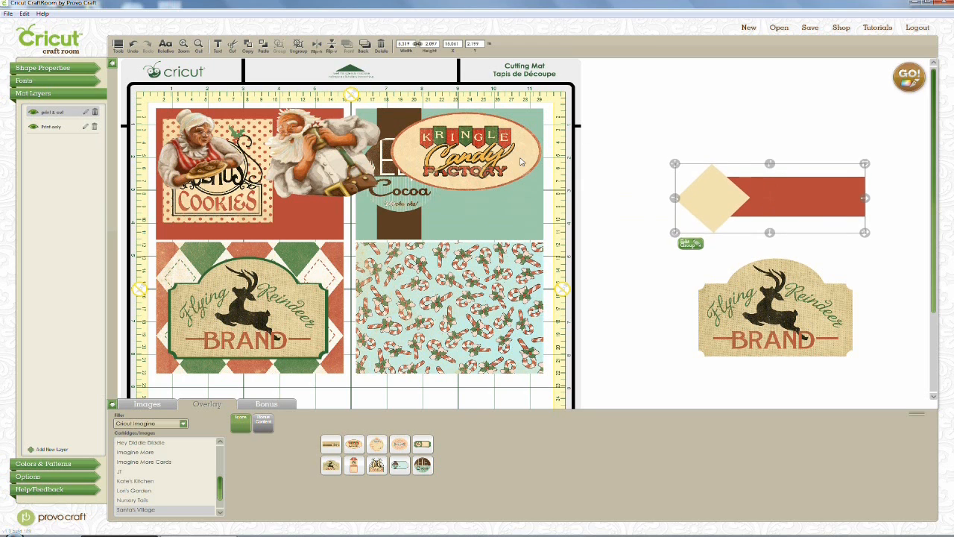
left_click_drag(522, 162, 532, 150)
left_click_drag(788, 77, 825, 127)
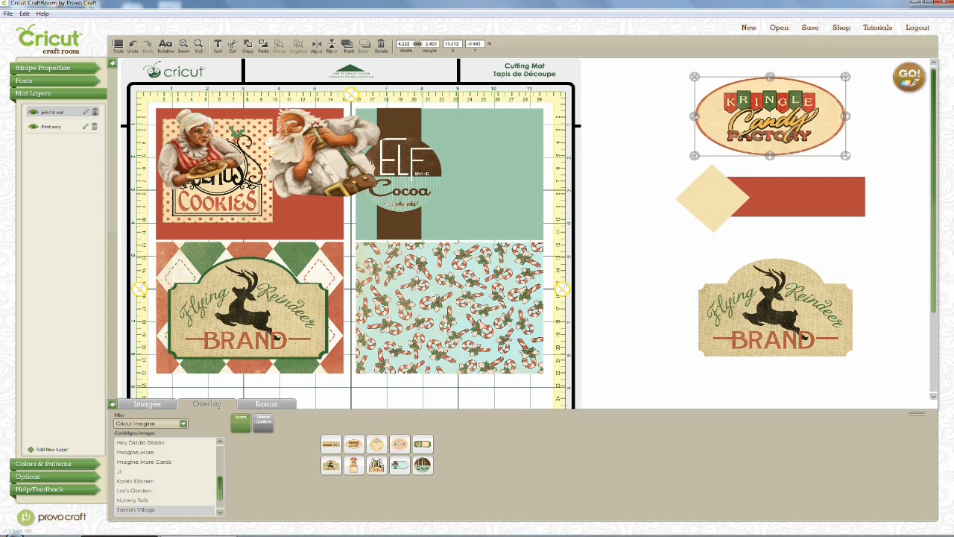
- Place the Santa figure beside the Elf Cocoa label and the Mrs. Claus figure beside the Cookies label on their card panels
left_click_drag(316, 171, 490, 215)
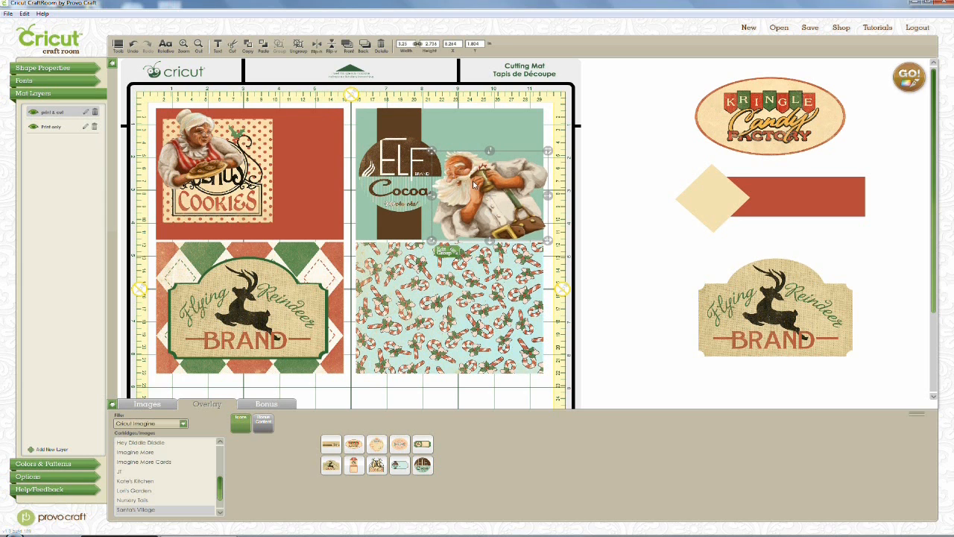
left_click(594, 231)
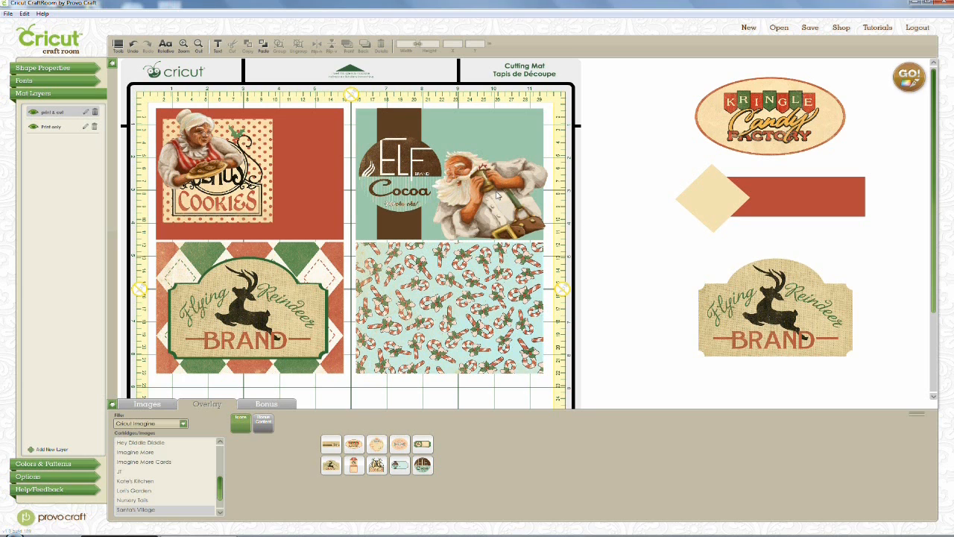
left_click(204, 151)
left_click_drag(239, 152, 339, 207)
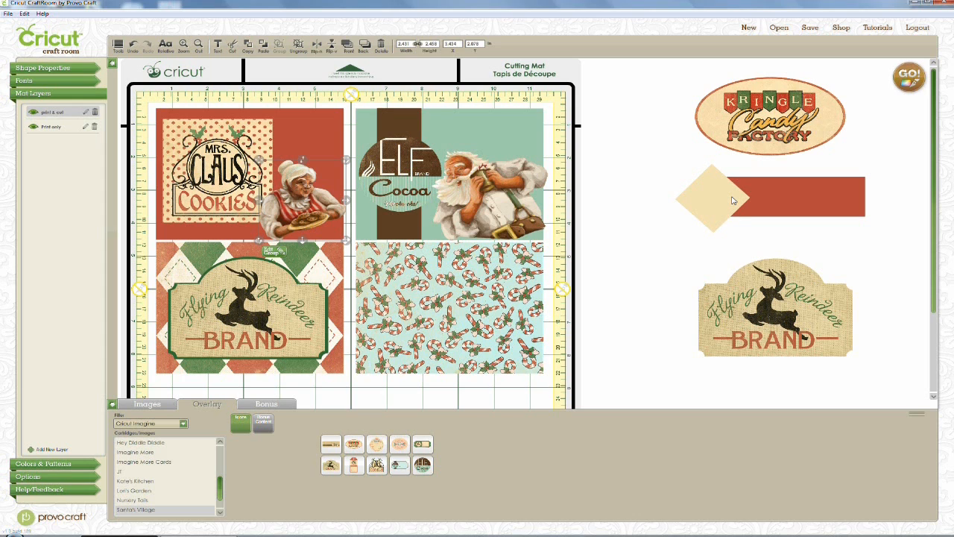
- Place the Kringle Candy Factory oval in the middle of the candy cane card panel
left_click(774, 199)
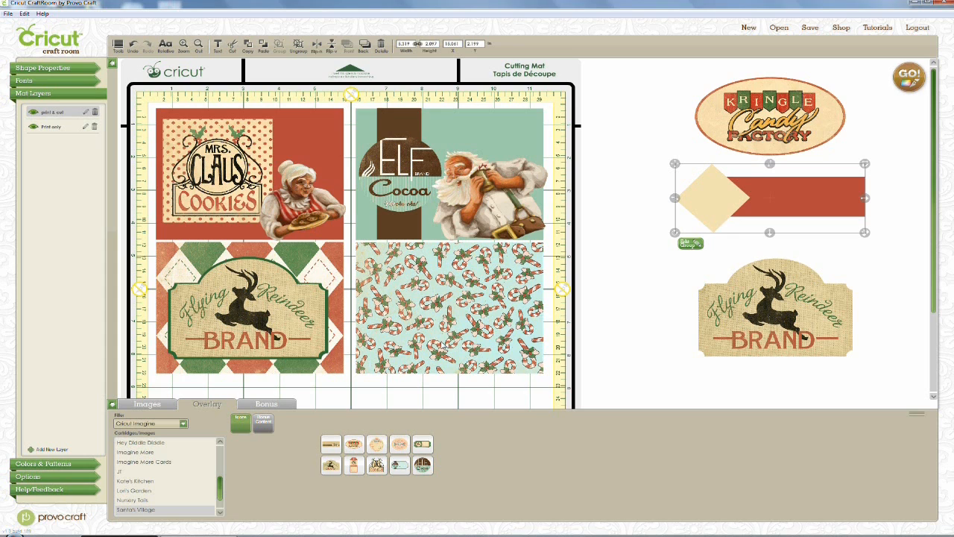
key("ctrl+z")
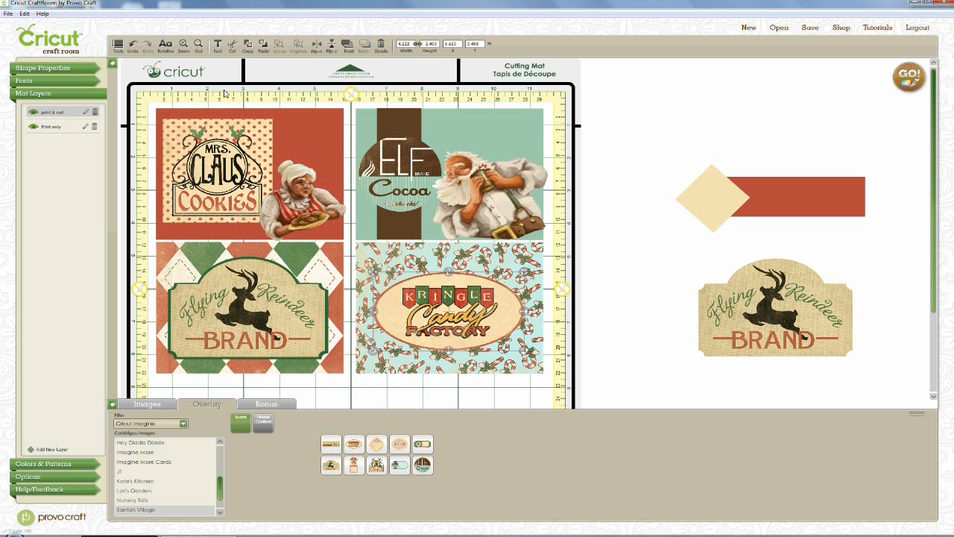
- Hide the "Print only" layer and move the reindeer label back onto the mat, beside the Kringle Candy Factory oval
left_click(33, 128)
left_click(34, 128)
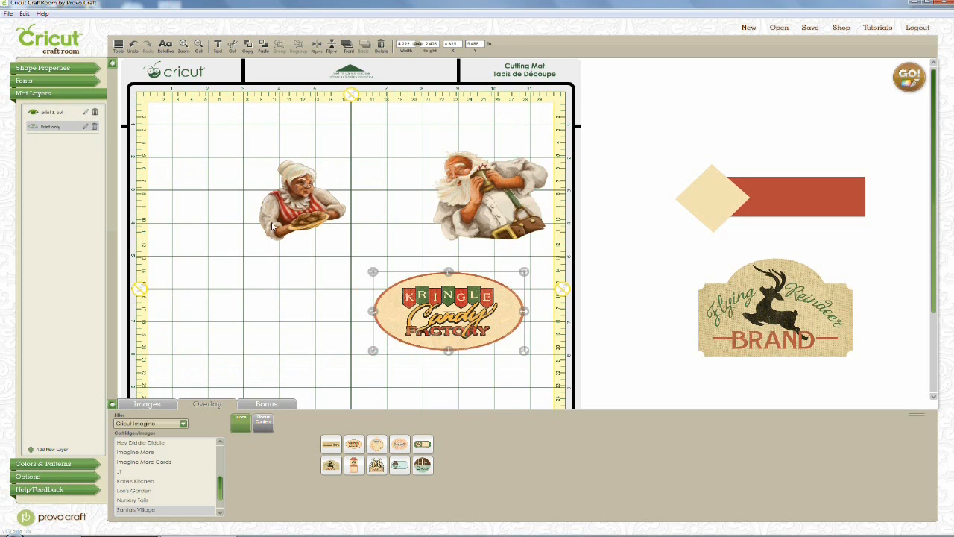
left_click_drag(723, 313, 201, 301)
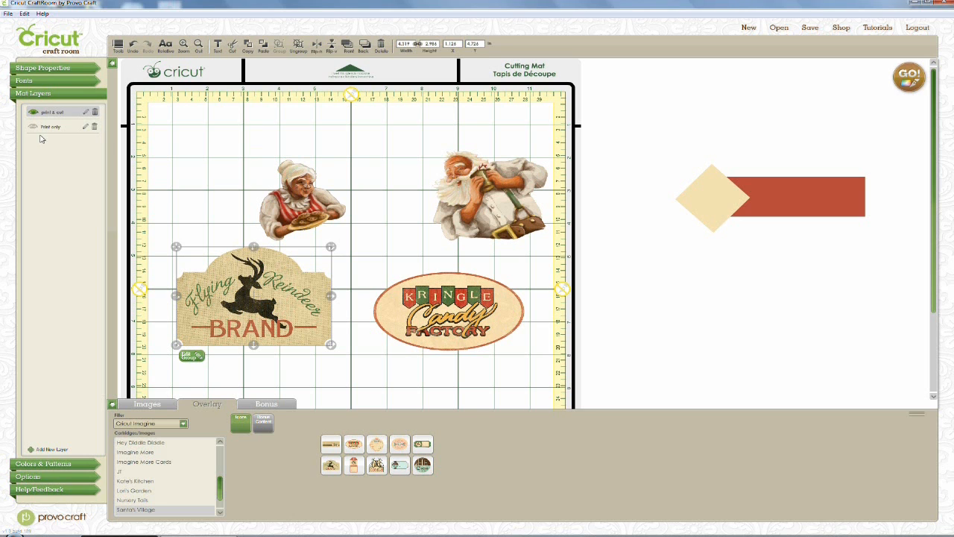
- View the "Print only" layer on its own and make both mat layers visible together again
left_click(33, 112)
left_click(33, 127)
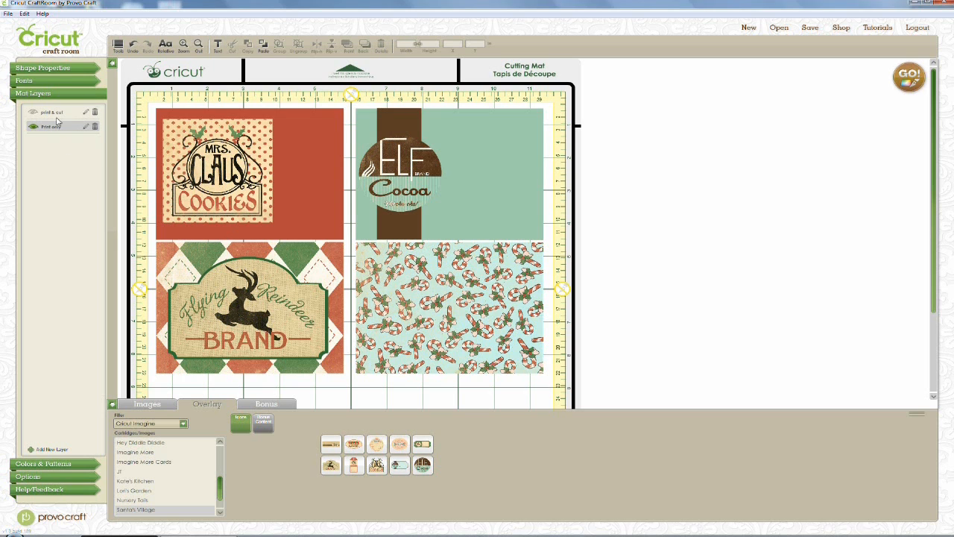
left_click(34, 113)
left_click(33, 127)
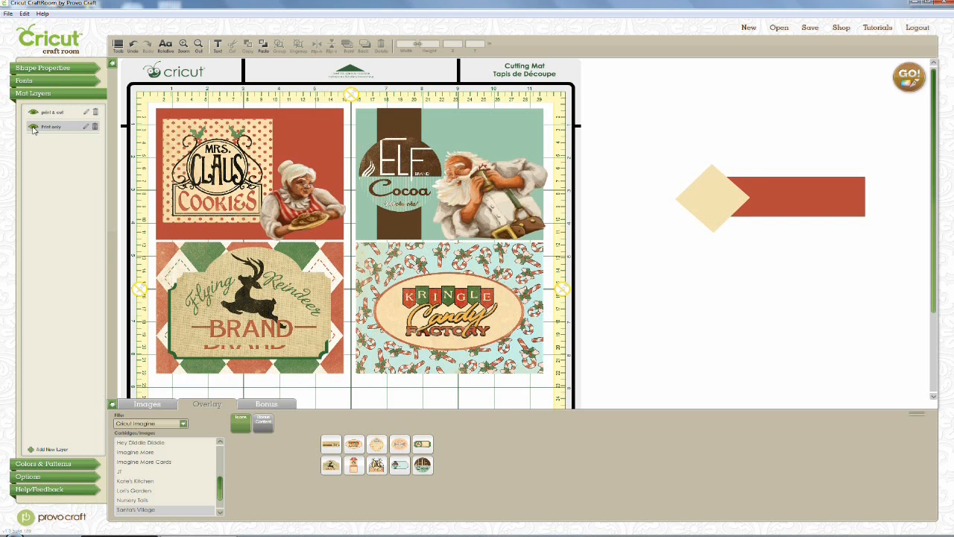